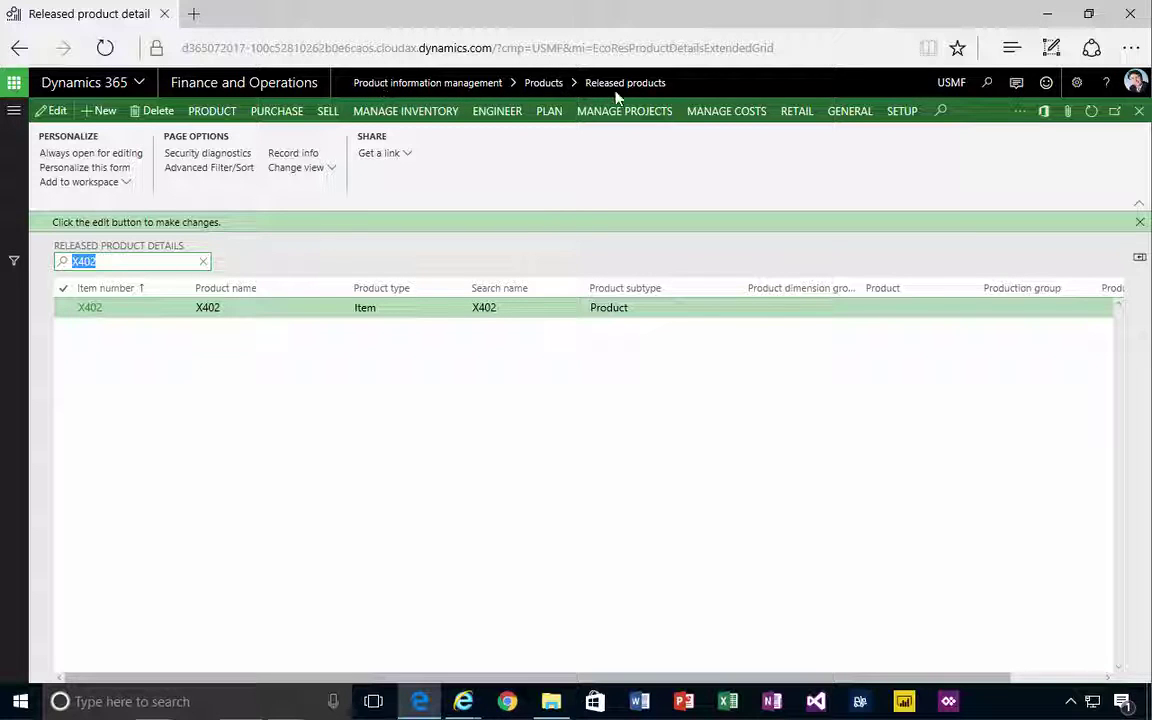
- Open the Released product details for item X402 and close its empty Attachments page
click(89, 310)
click(89, 310)
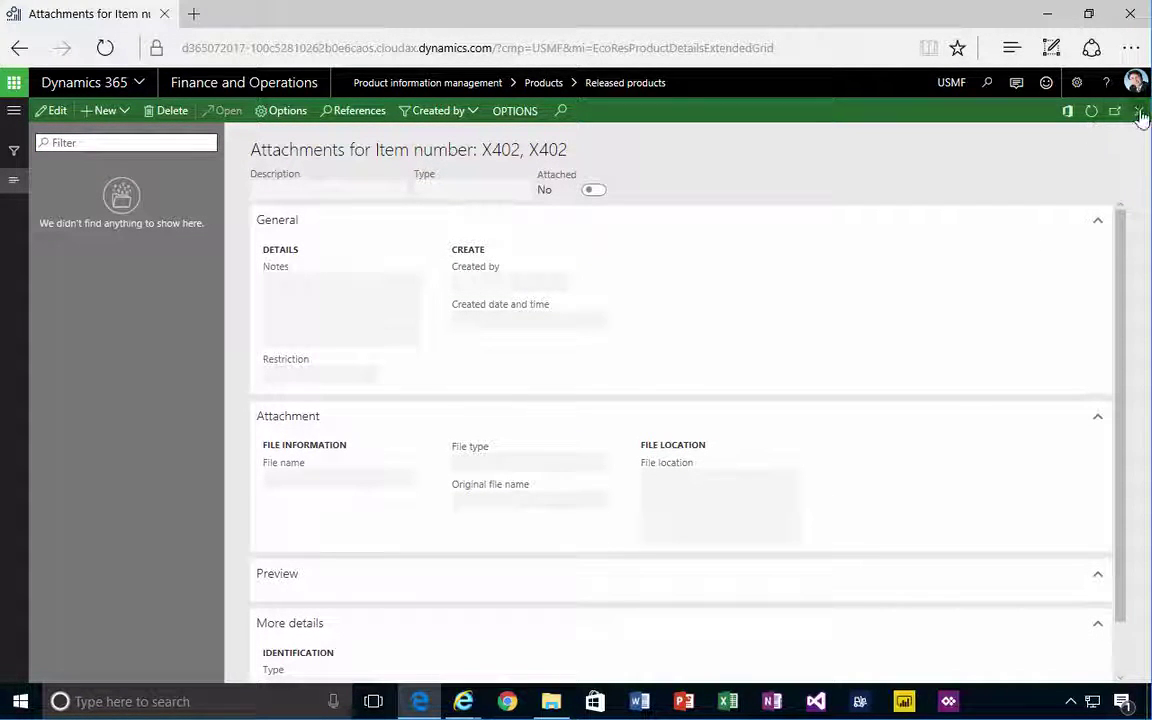
key(Escape)
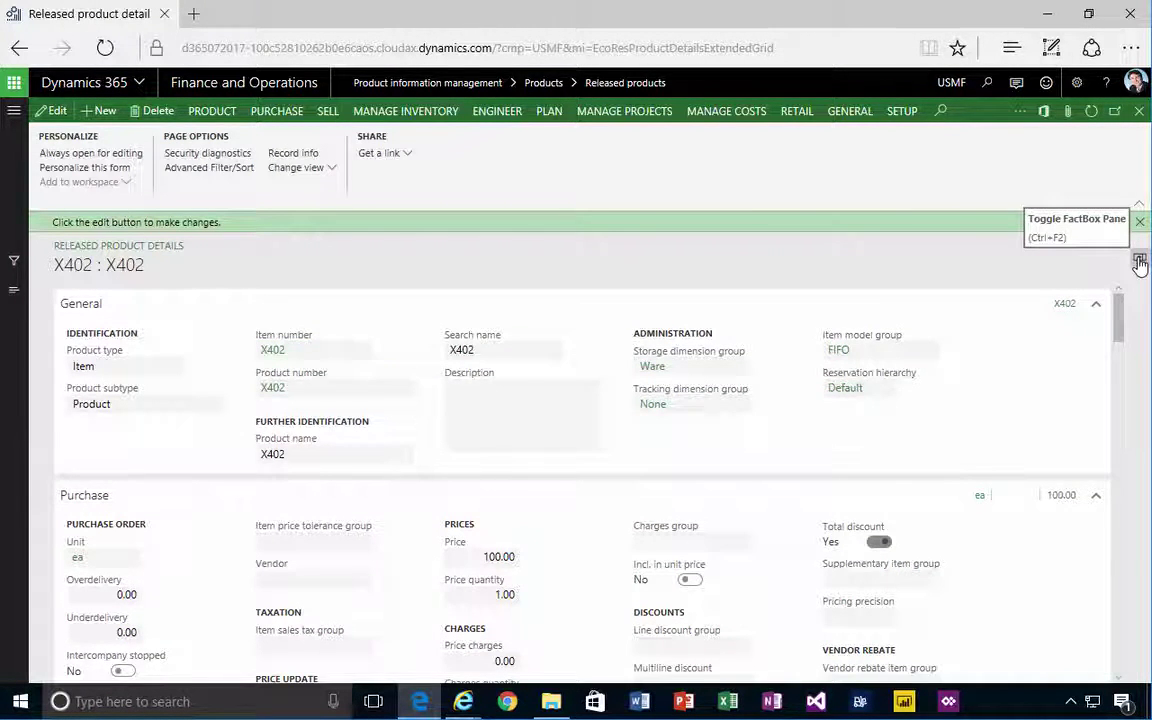
- Show the FactBox image pane and upload SurfacePro.jpg as a new X402 product image
click(1140, 262)
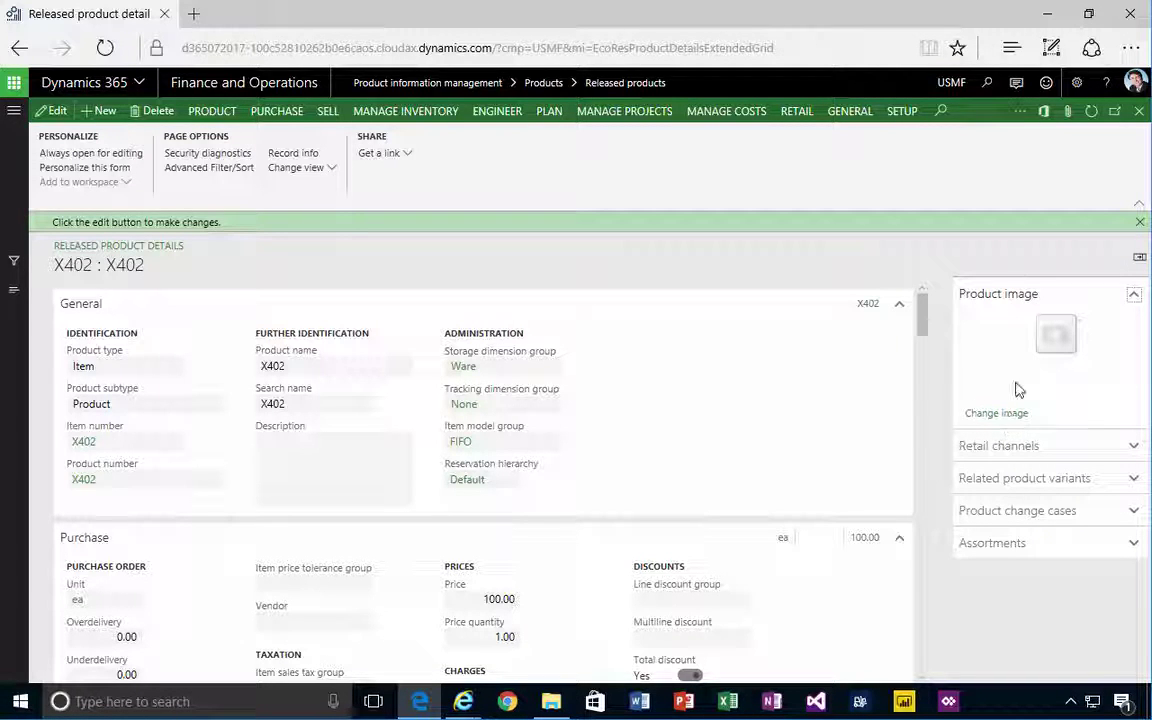
click(1006, 414)
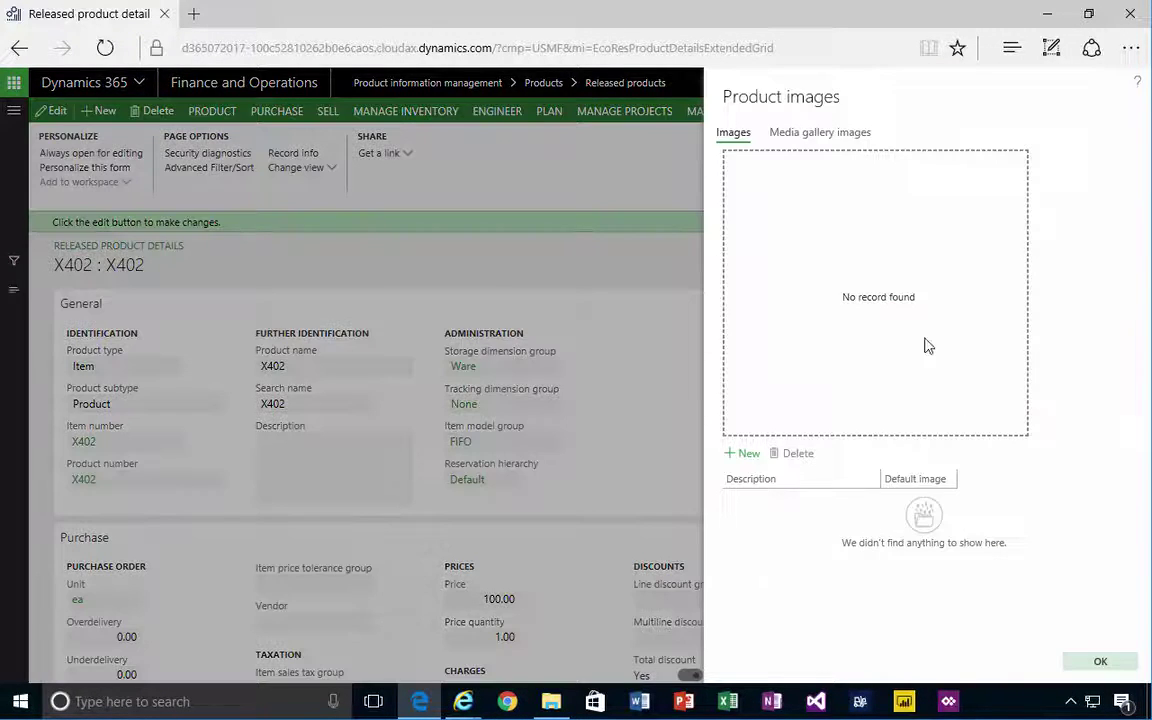
click(743, 465)
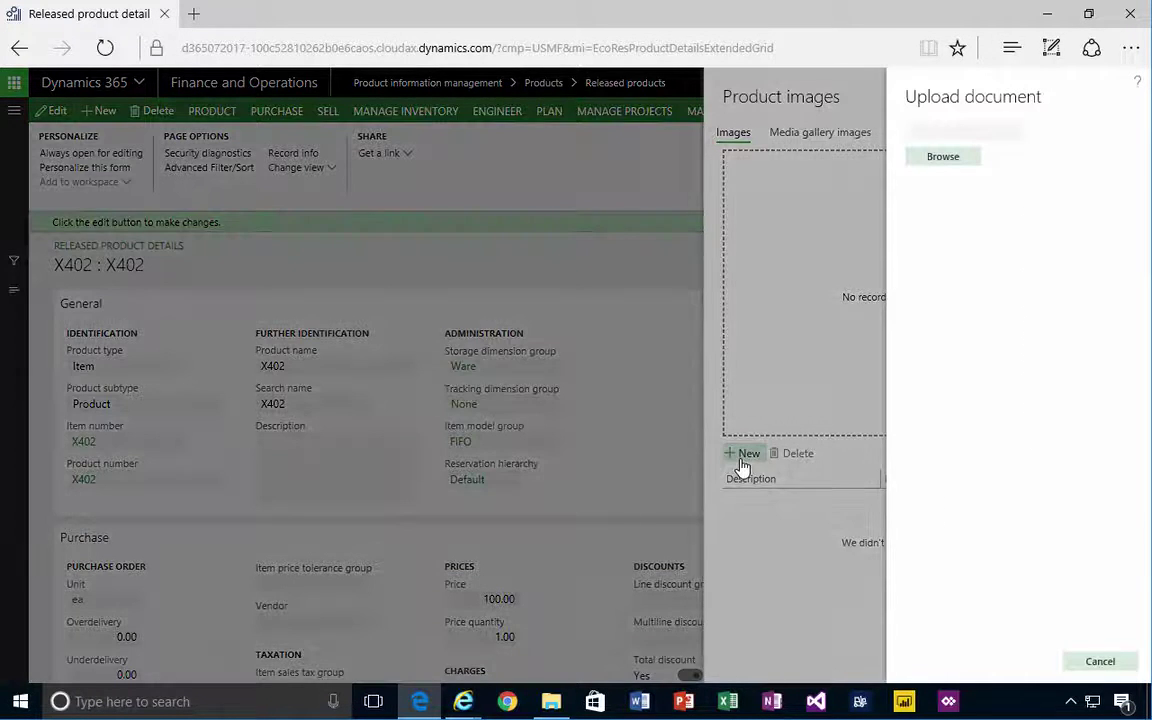
click(950, 160)
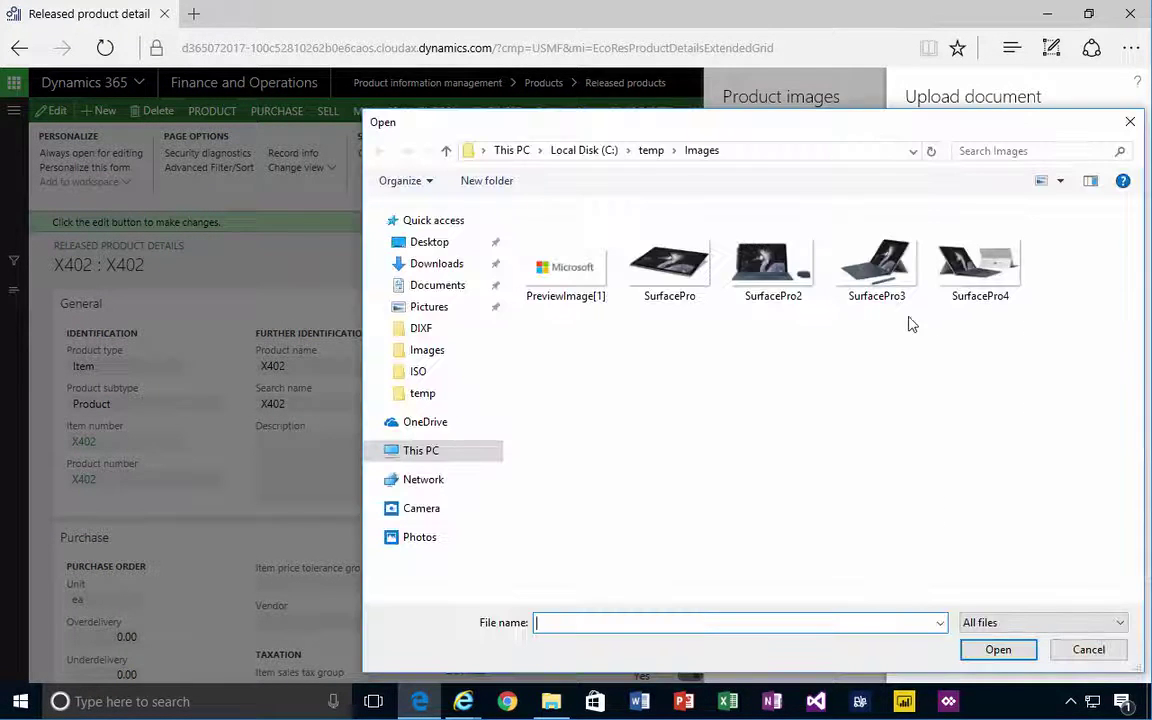
double_click(672, 274)
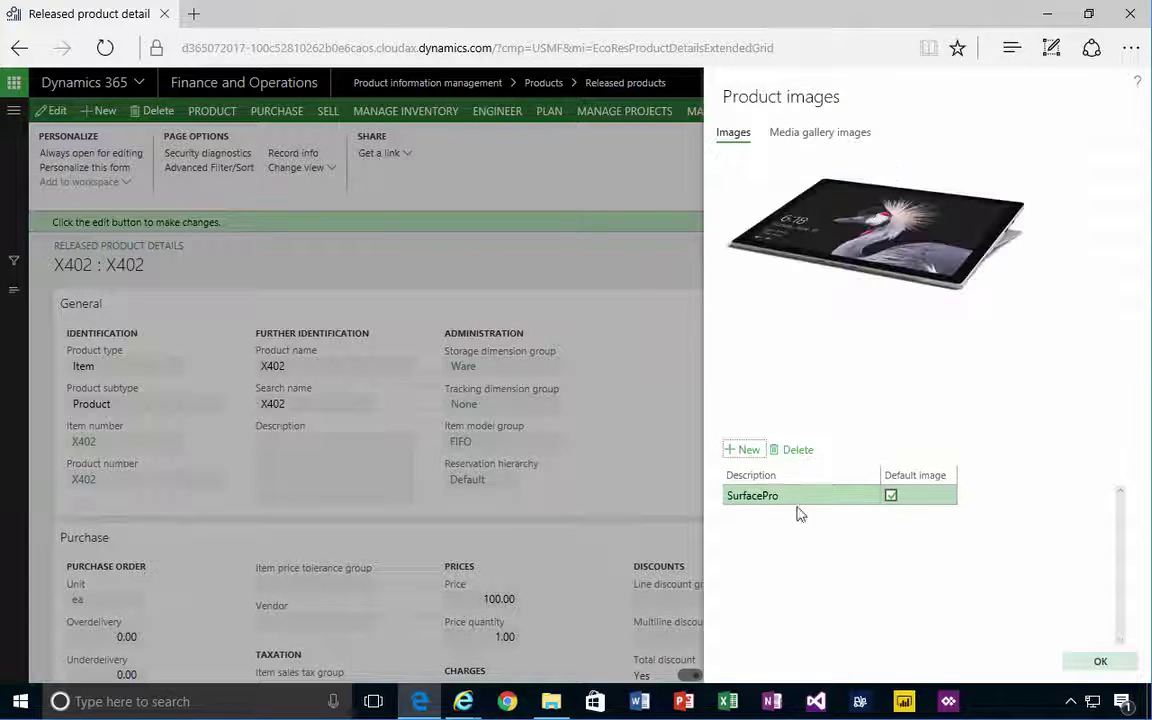
- Upload SurfacePro2.jpg as a second X402 image and confirm, keeping SurfacePro as default
click(742, 452)
click(957, 161)
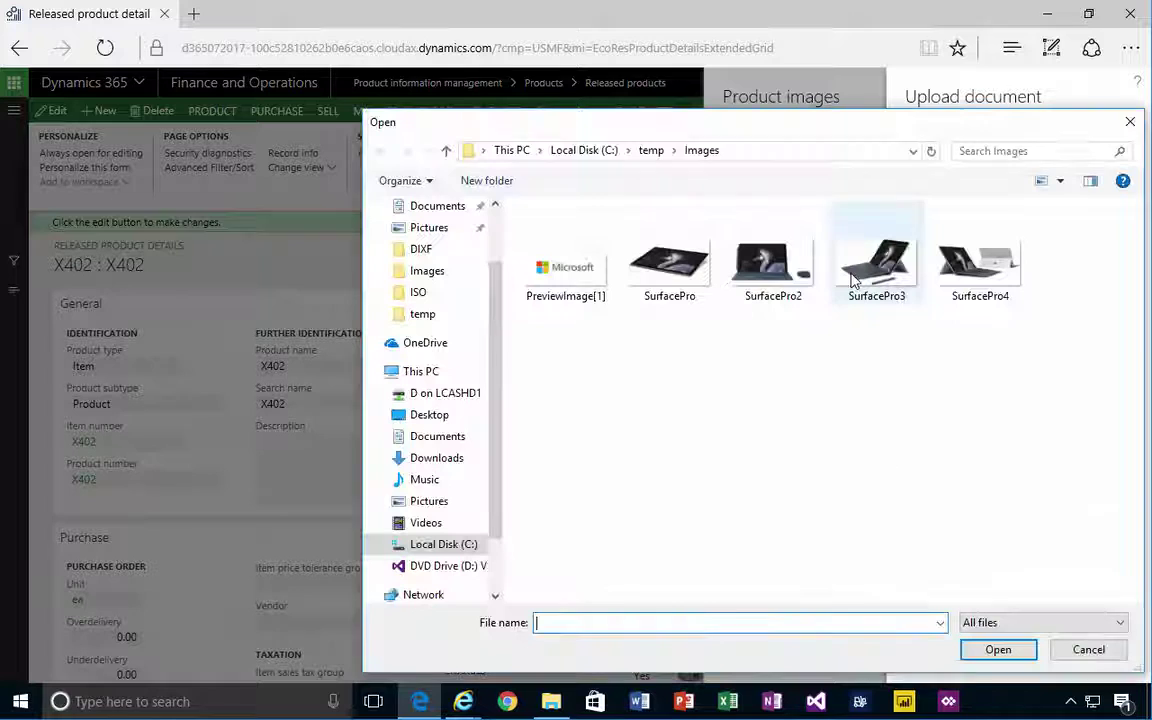
double_click(773, 283)
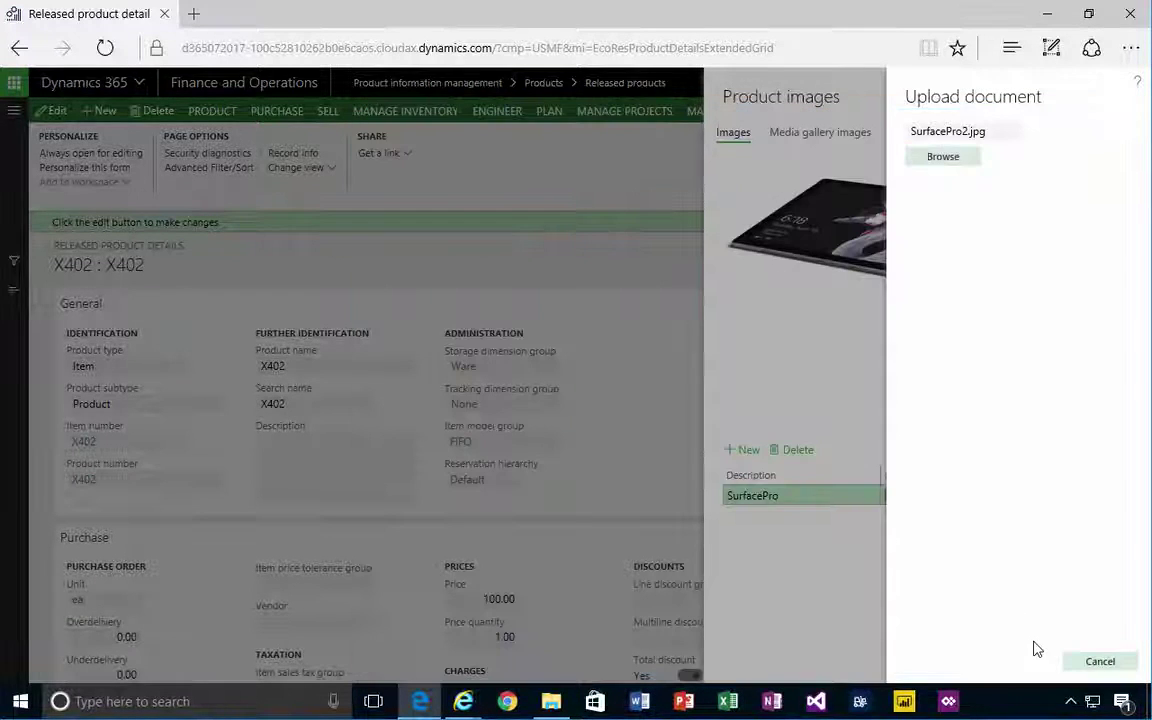
click(1098, 658)
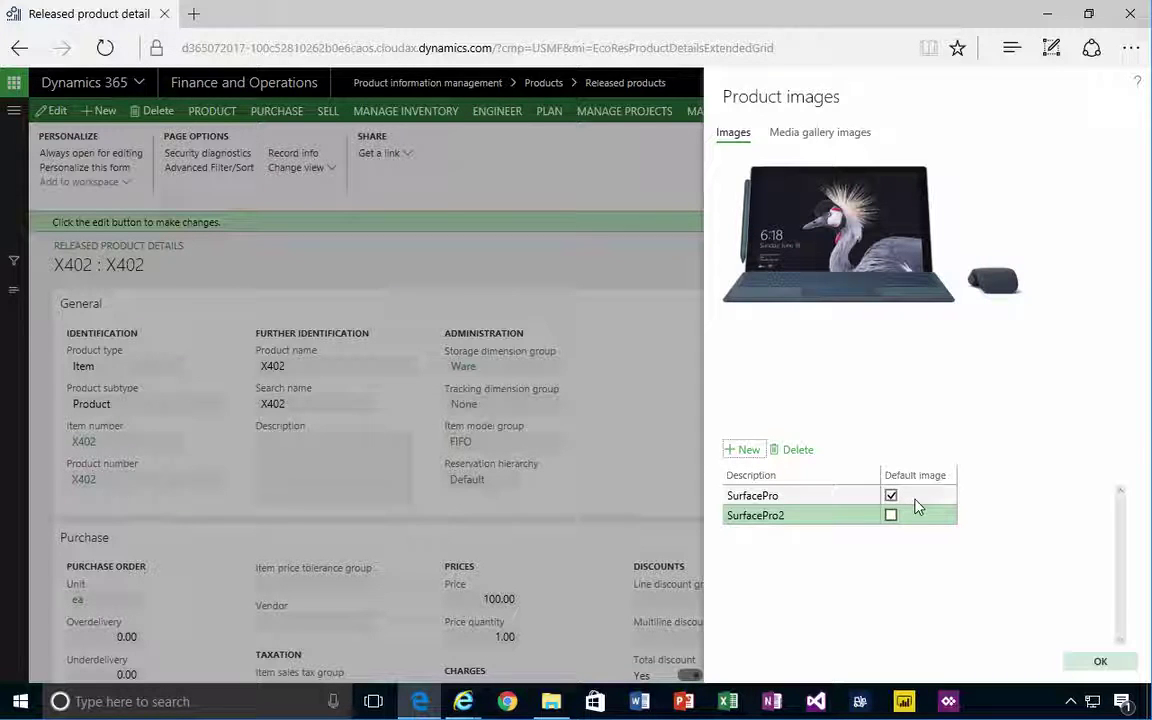
click(1100, 661)
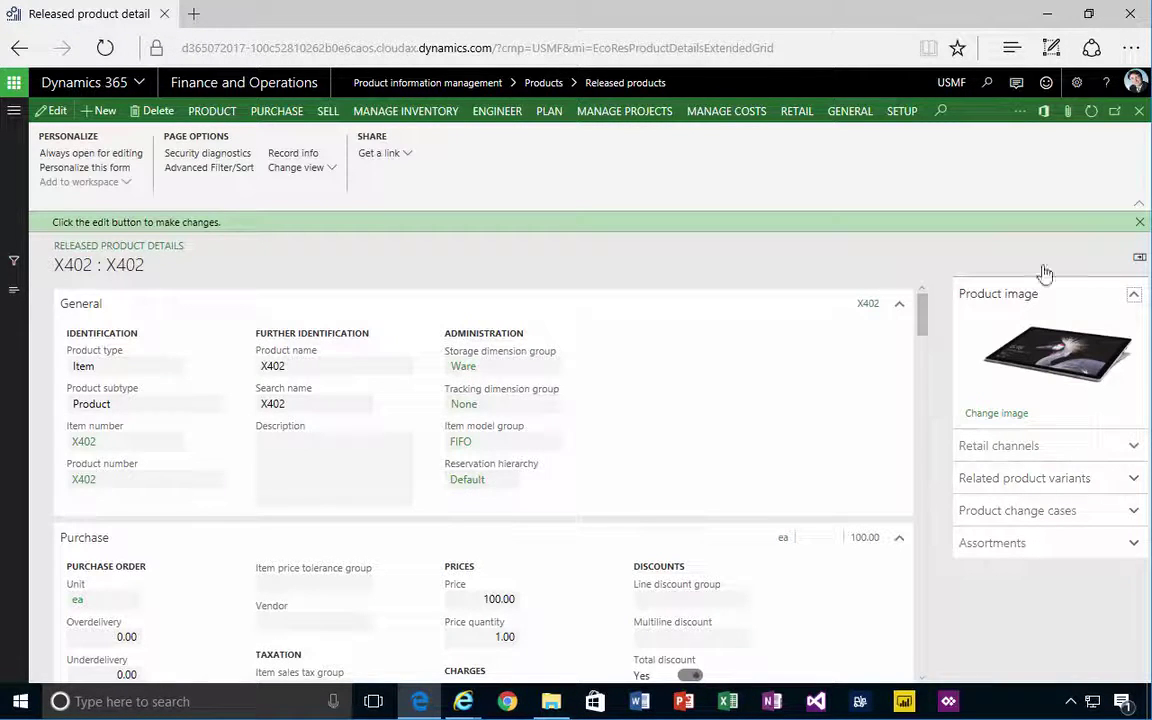
- Attach SurfacePro3 as a new Image attachment to X402, then return to its details
click(1070, 112)
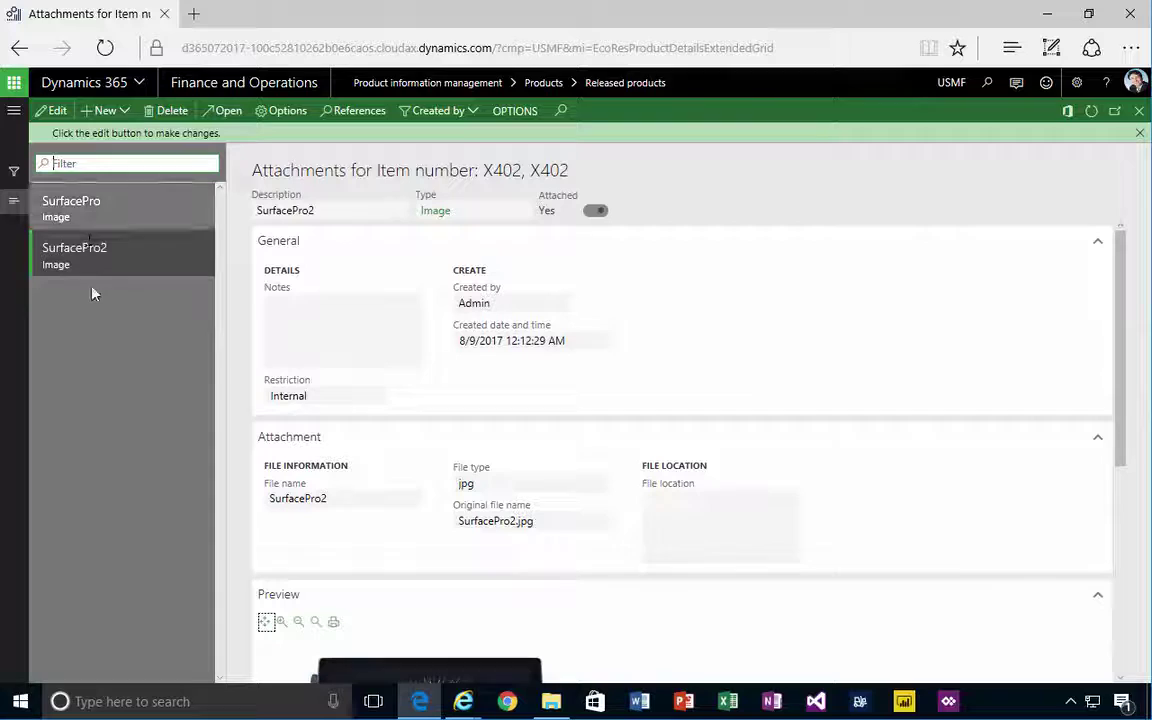
click(104, 110)
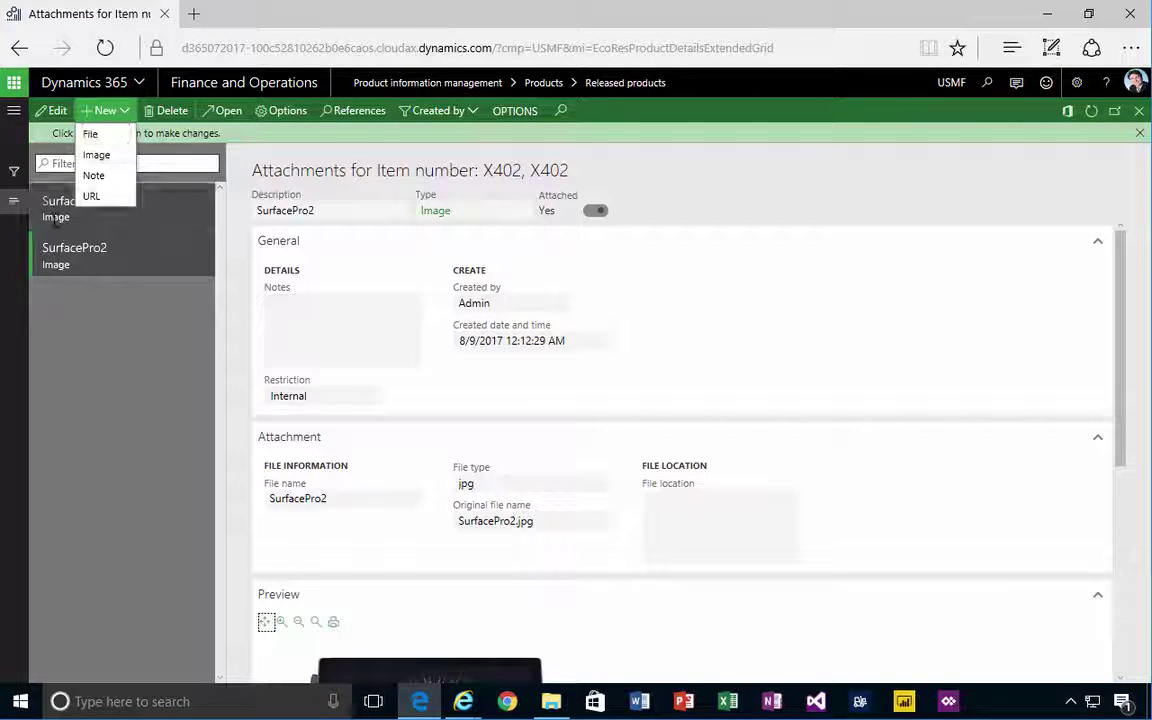
click(98, 160)
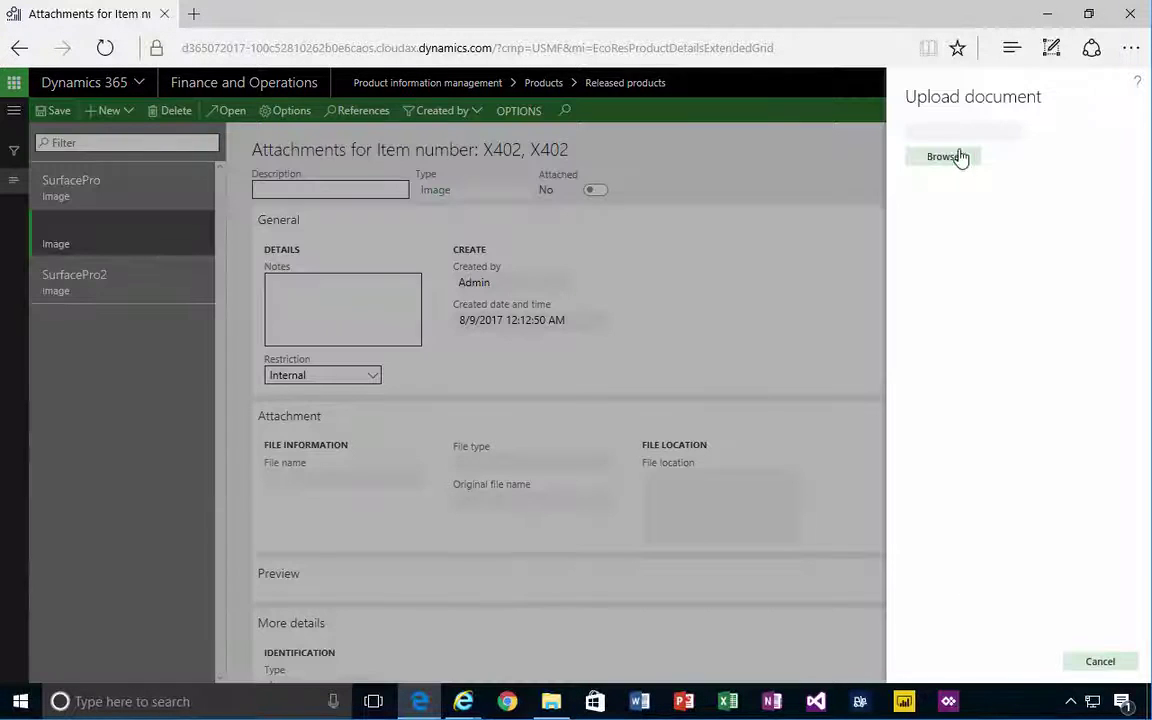
click(958, 157)
click(868, 264)
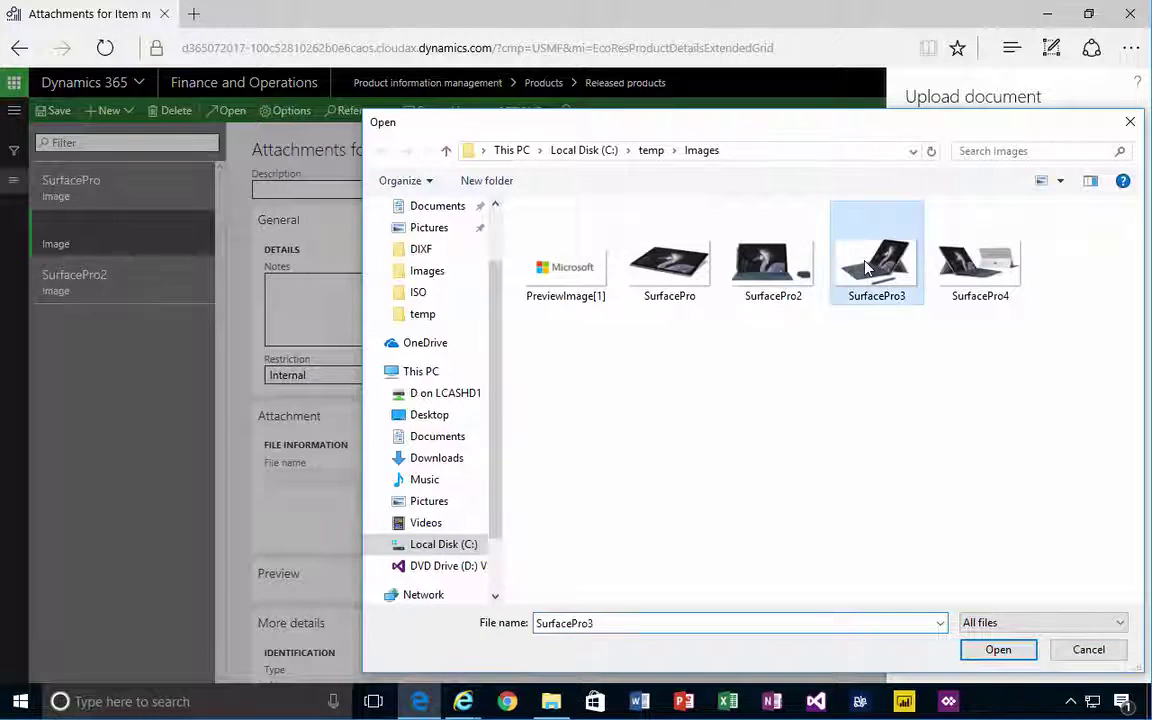
double_click(868, 264)
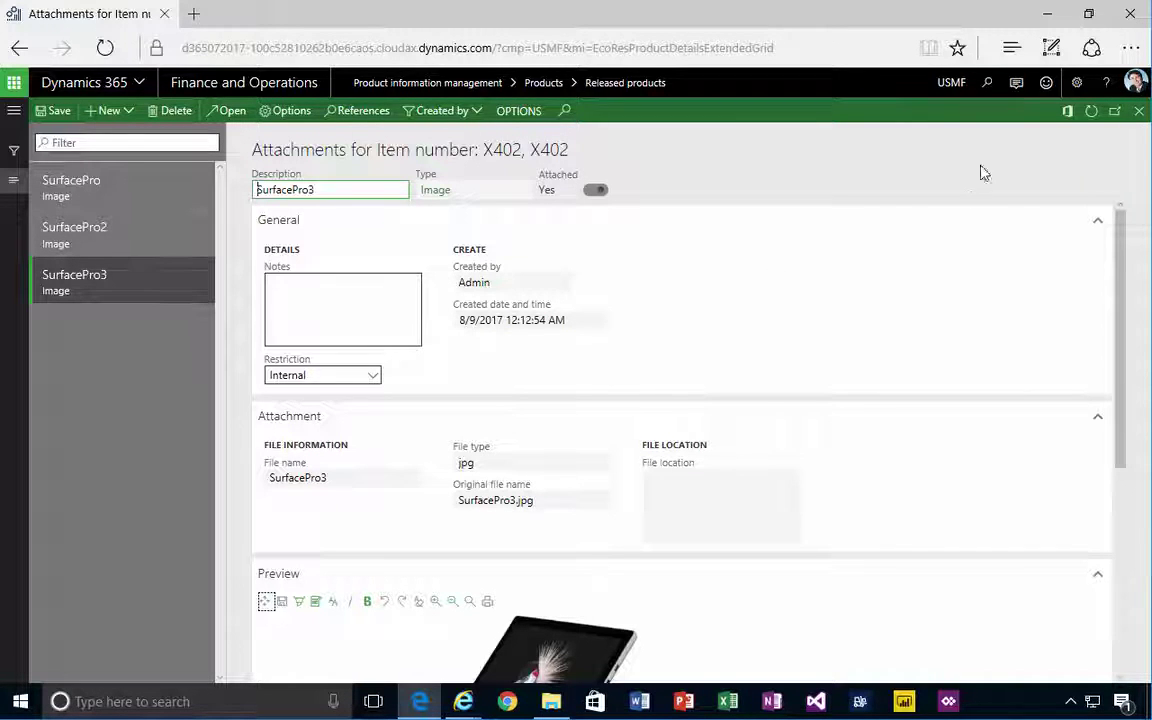
click(1139, 111)
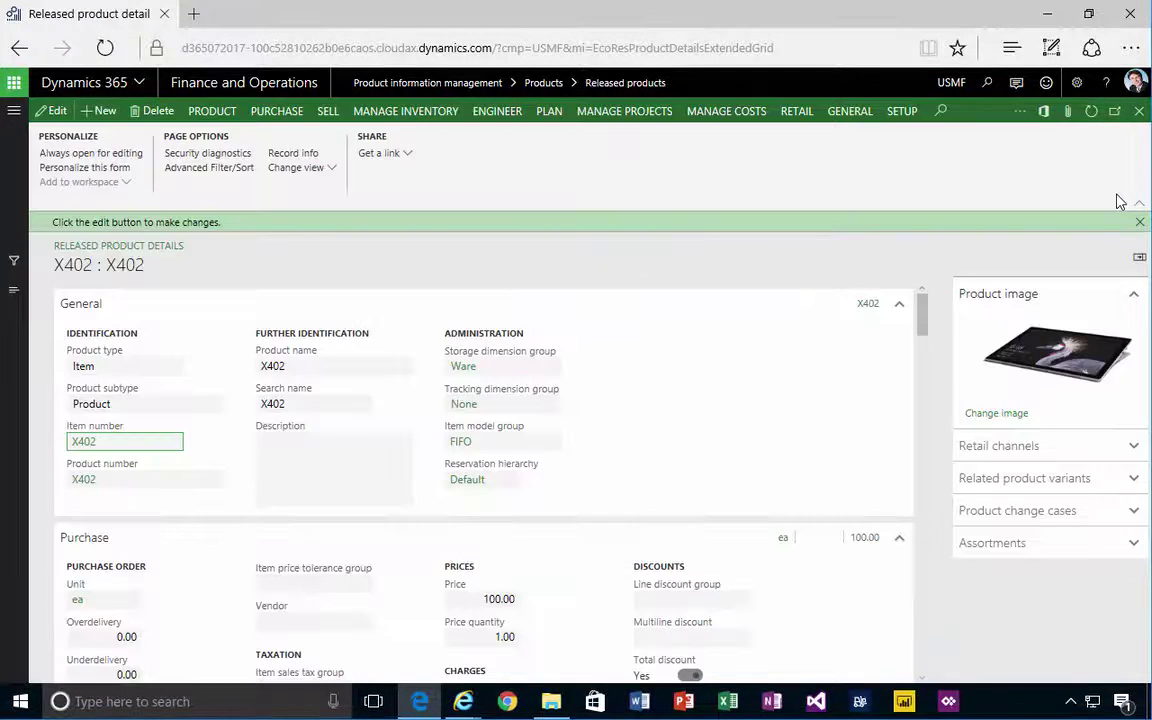
click(996, 414)
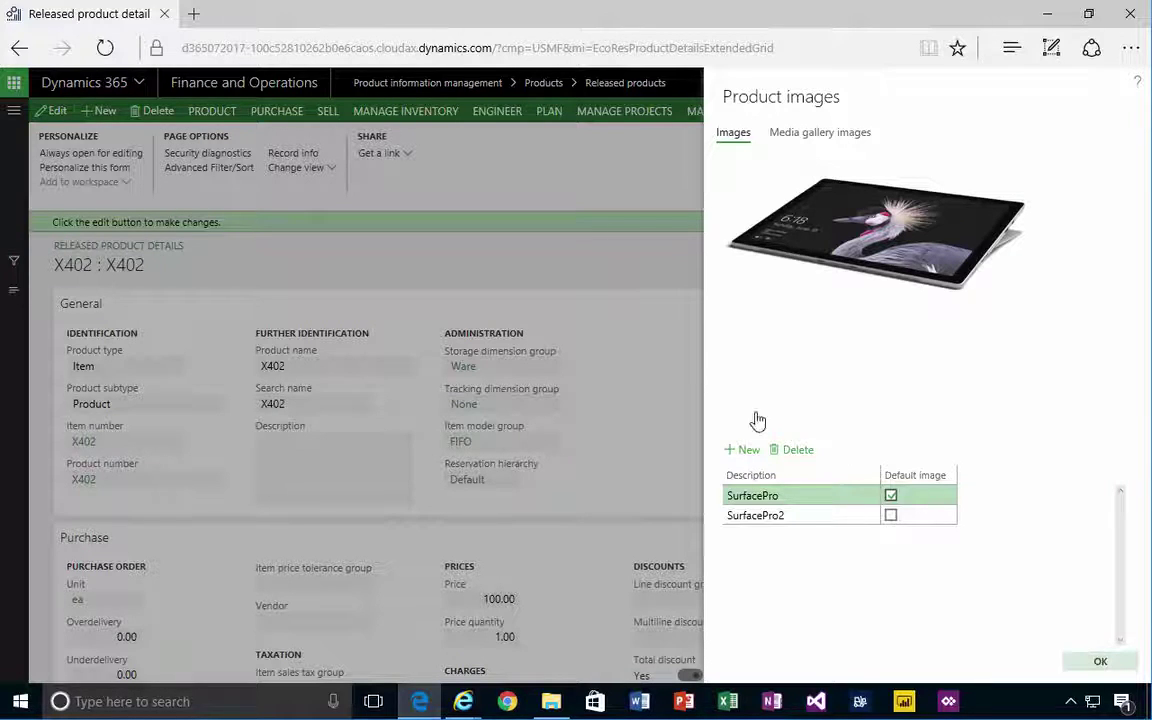
click(1100, 664)
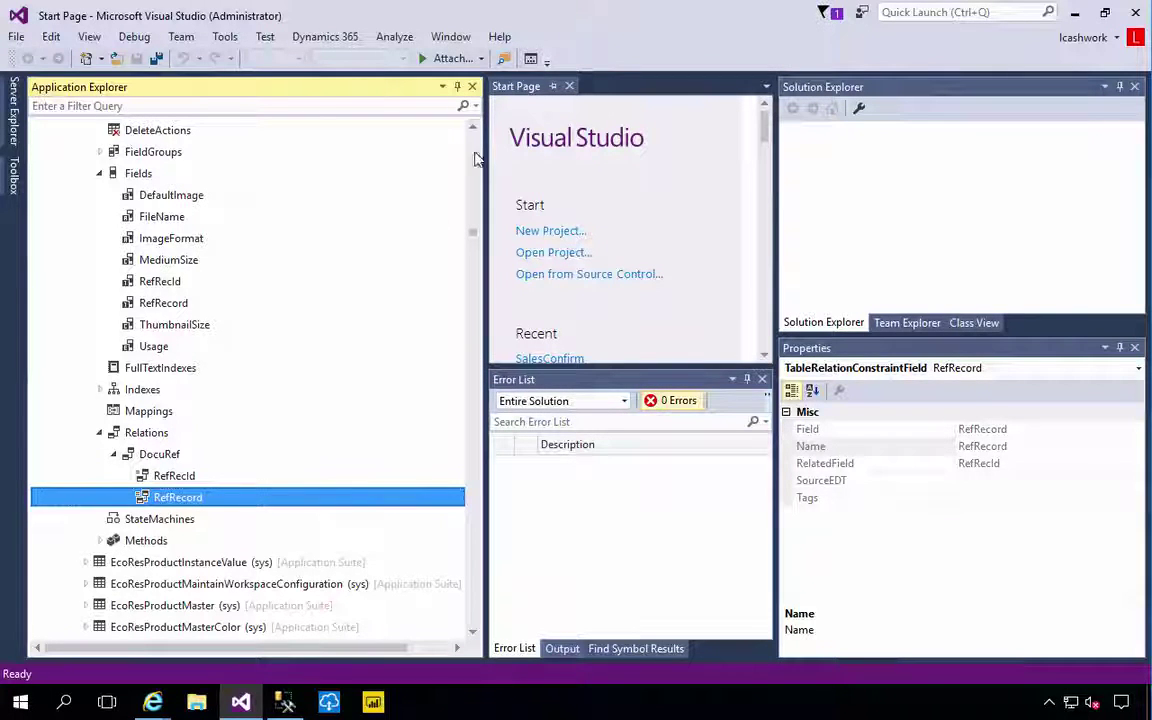
scroll(478, 135, up, 1)
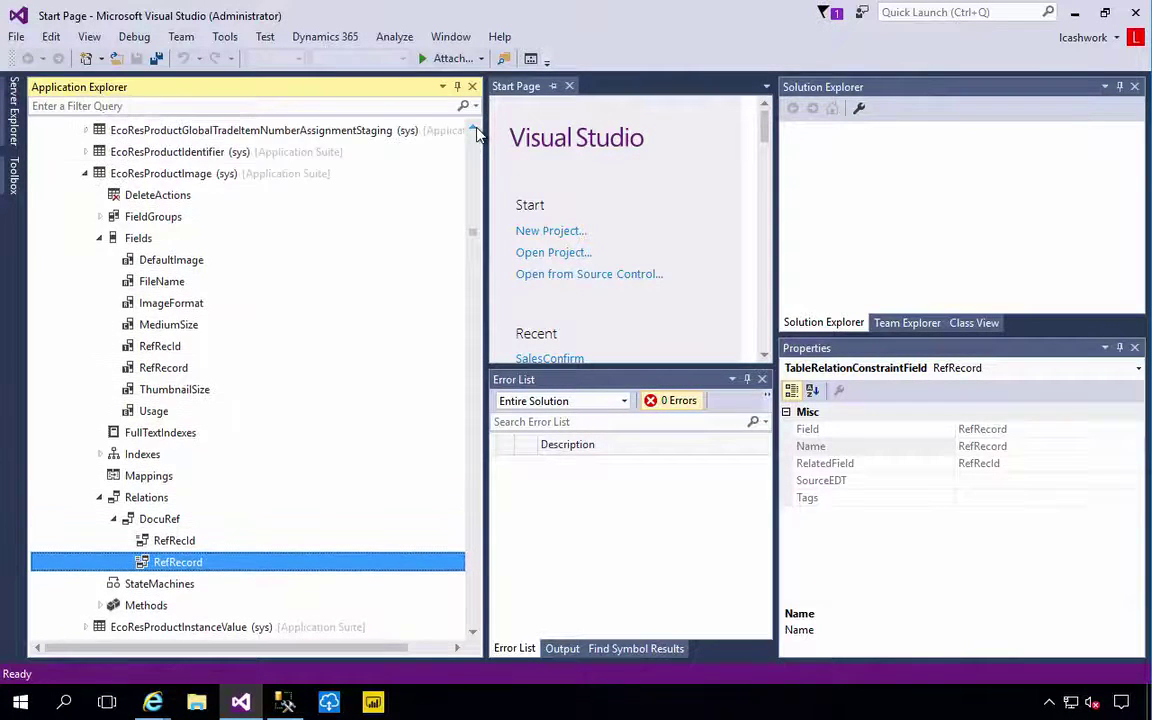
click(145, 175)
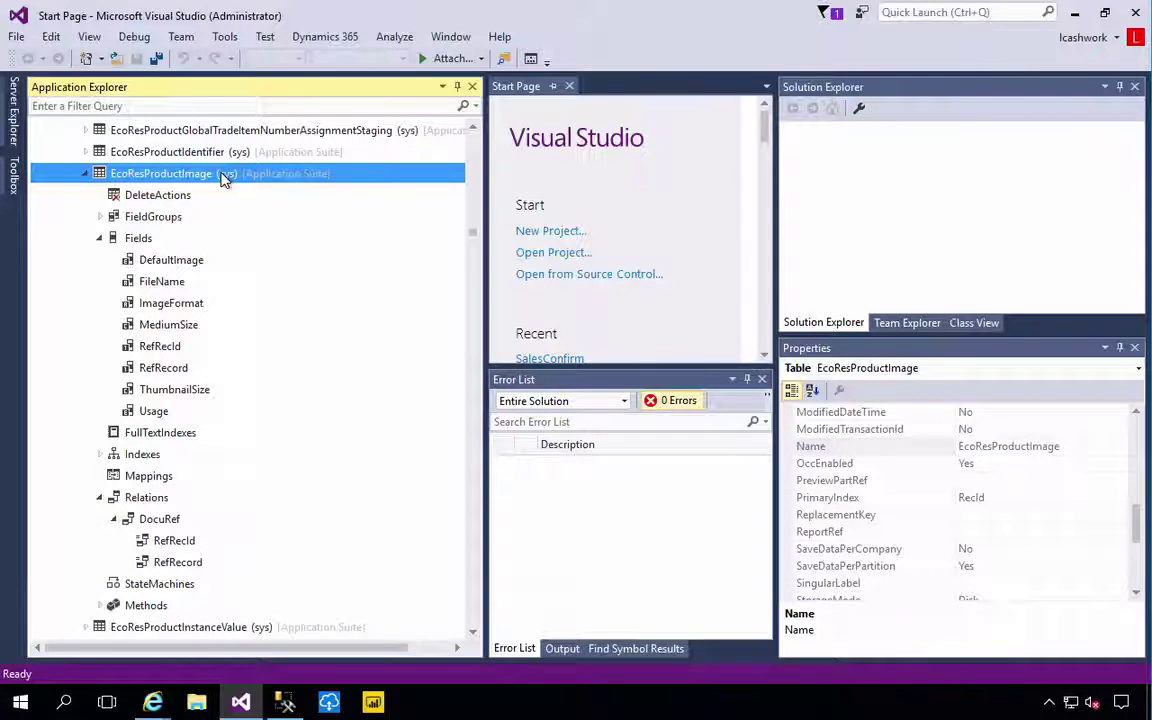
click(142, 497)
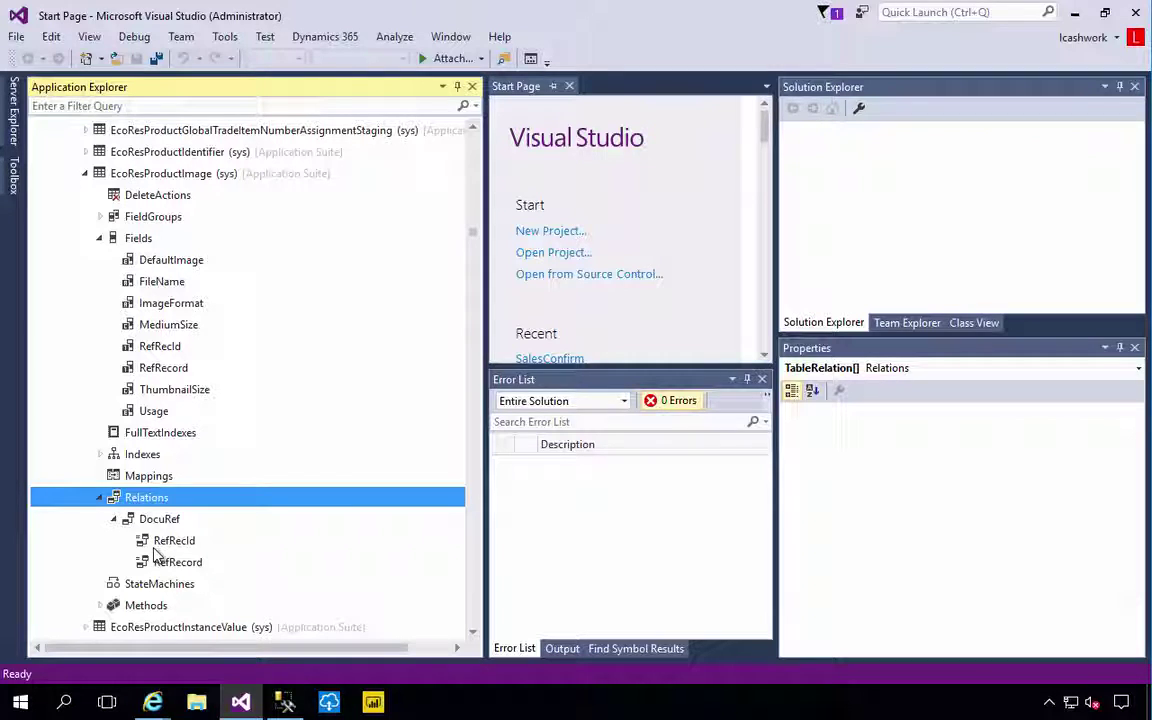
click(283, 703)
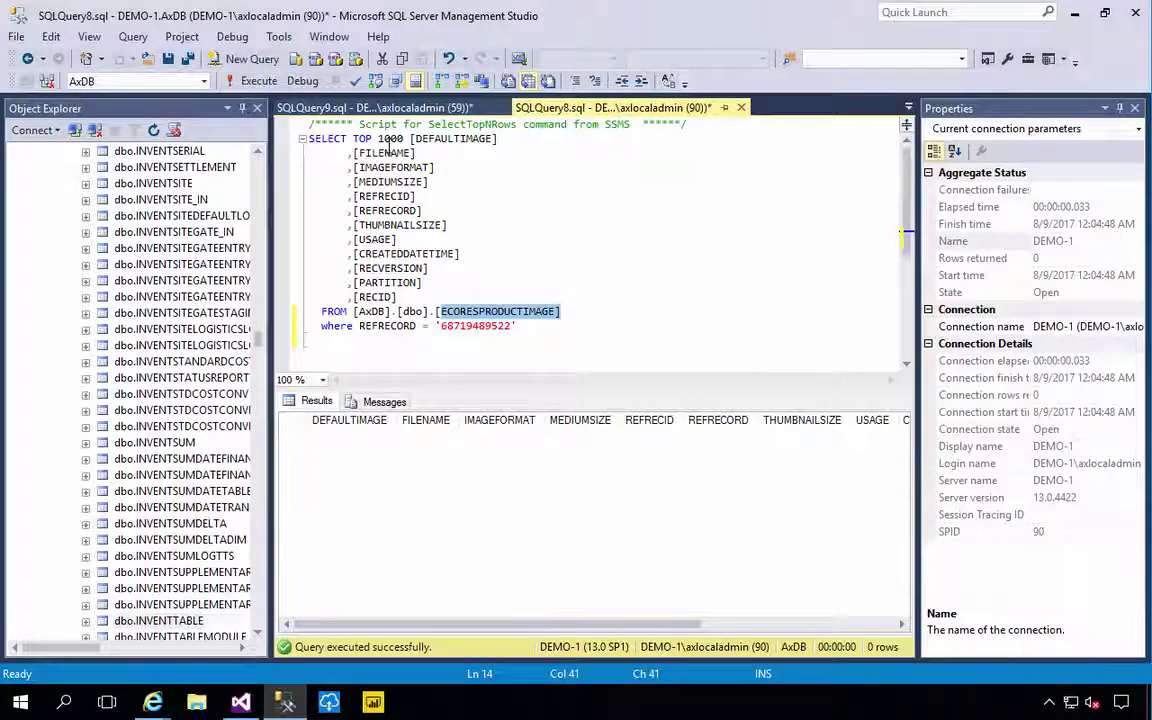
click(385, 108)
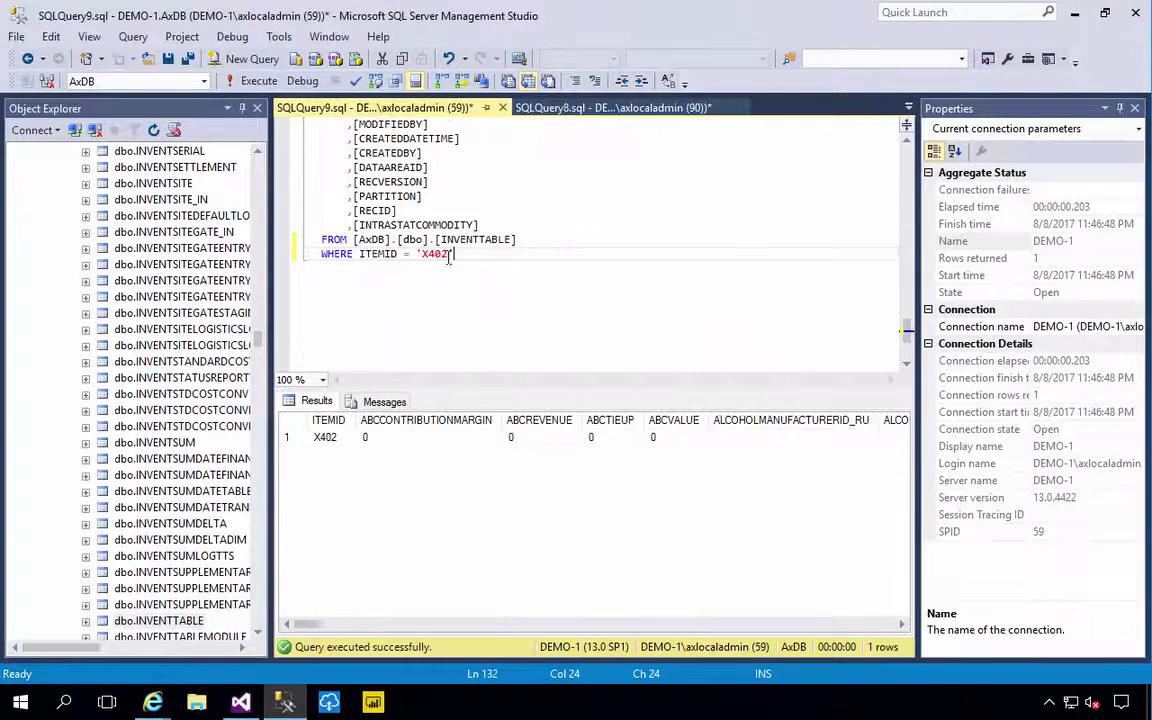
drag(448, 254, 418, 254)
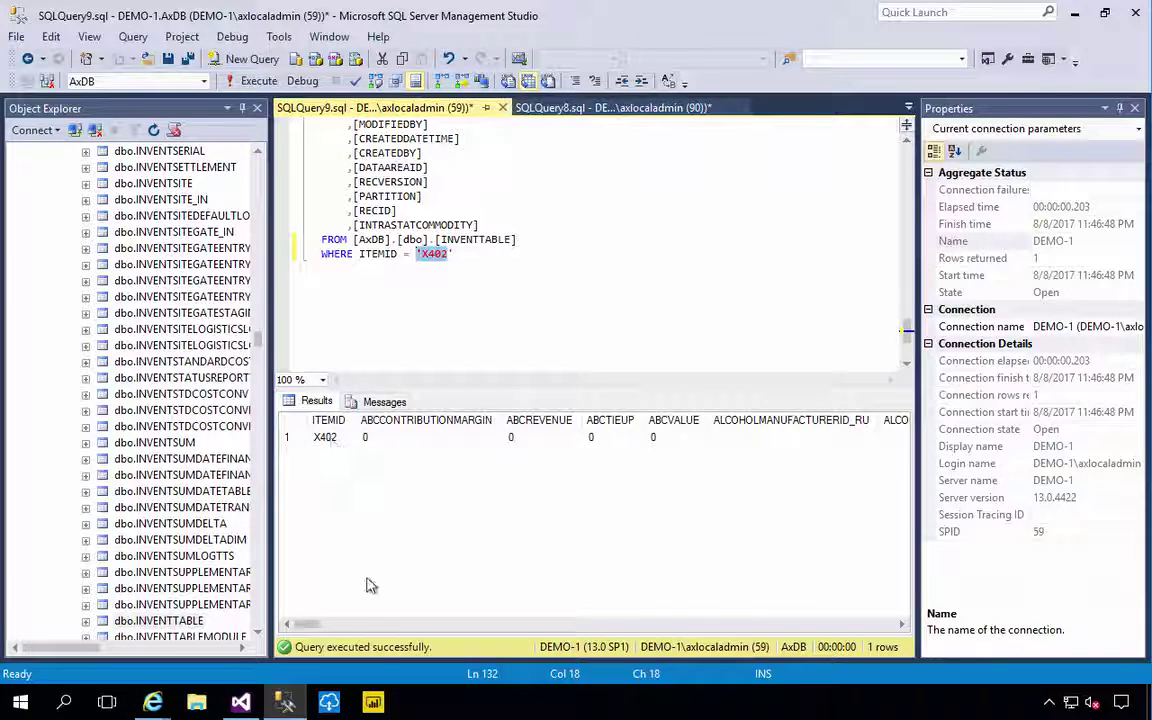
drag(303, 624, 592, 624)
click(776, 623)
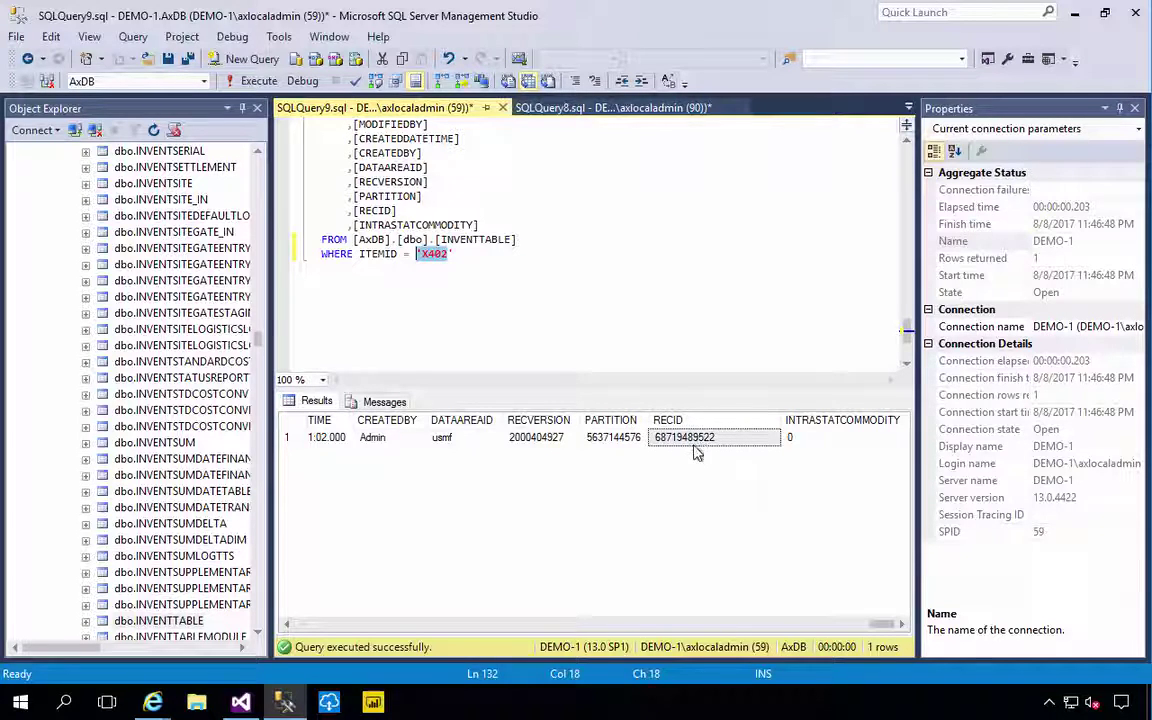
click(615, 108)
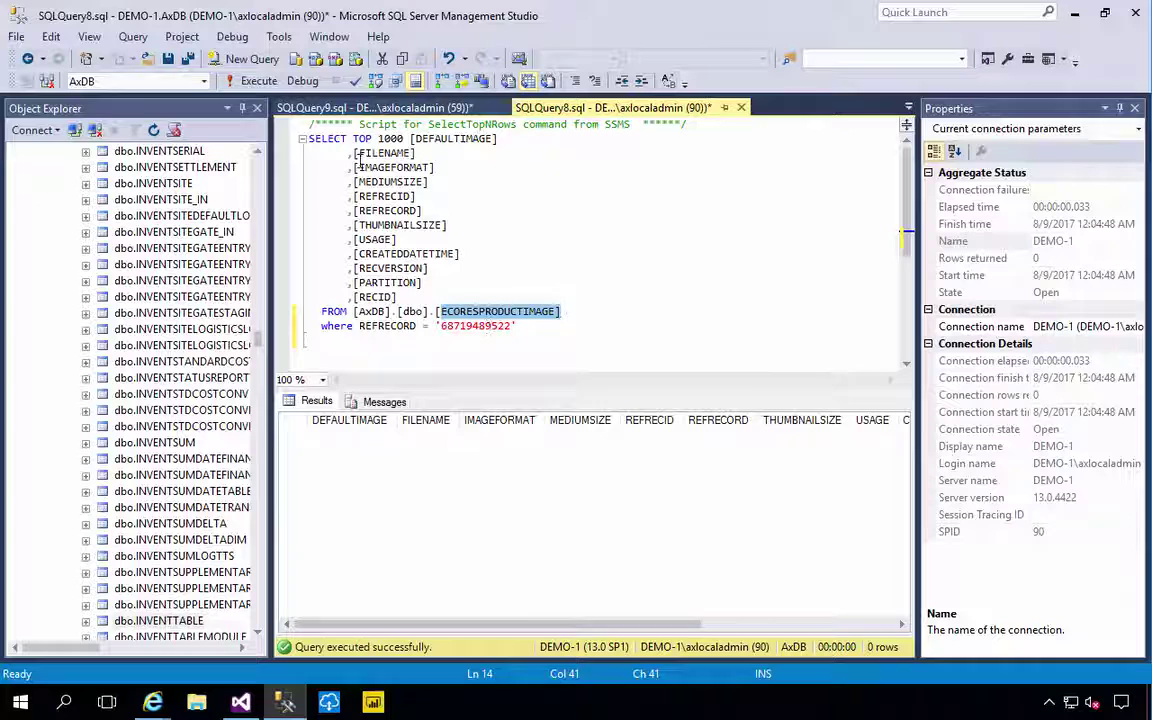
click(250, 81)
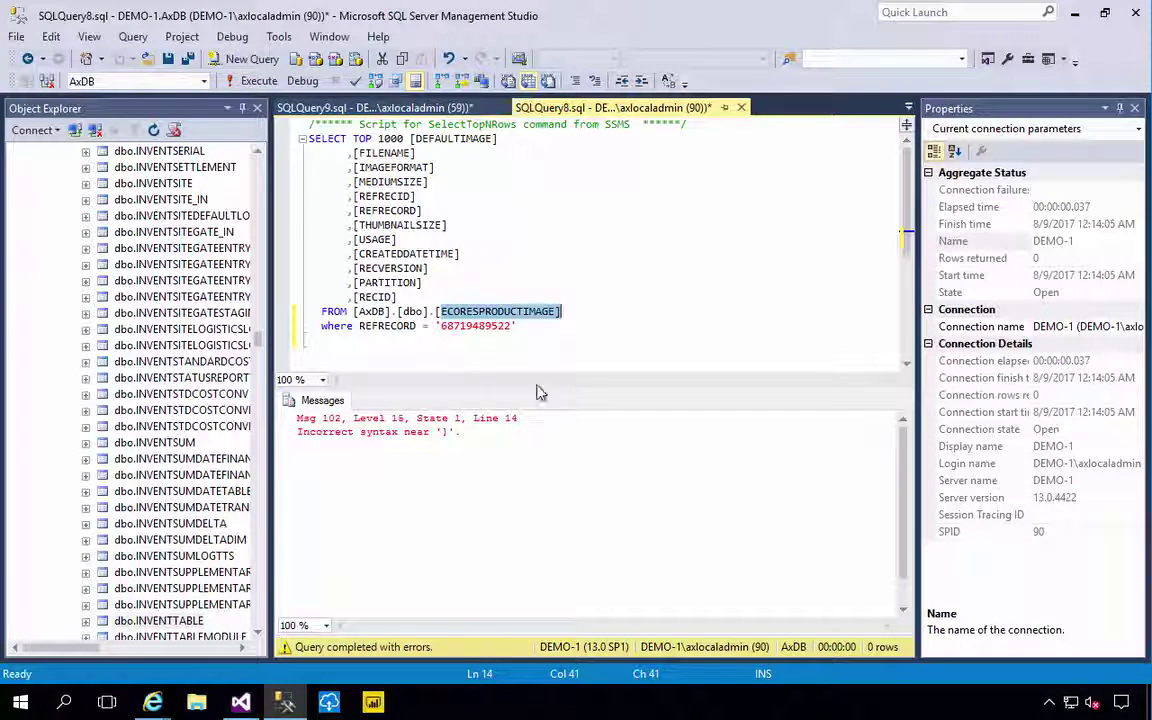
drag(518, 327, 284, 129)
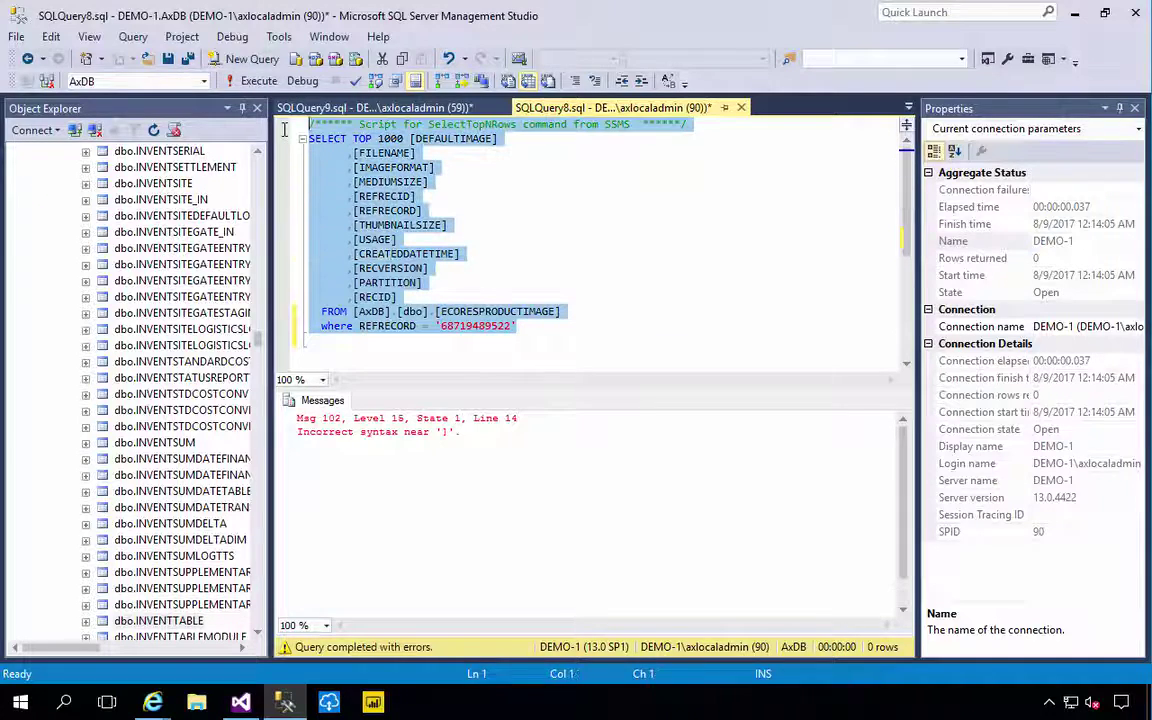
click(250, 80)
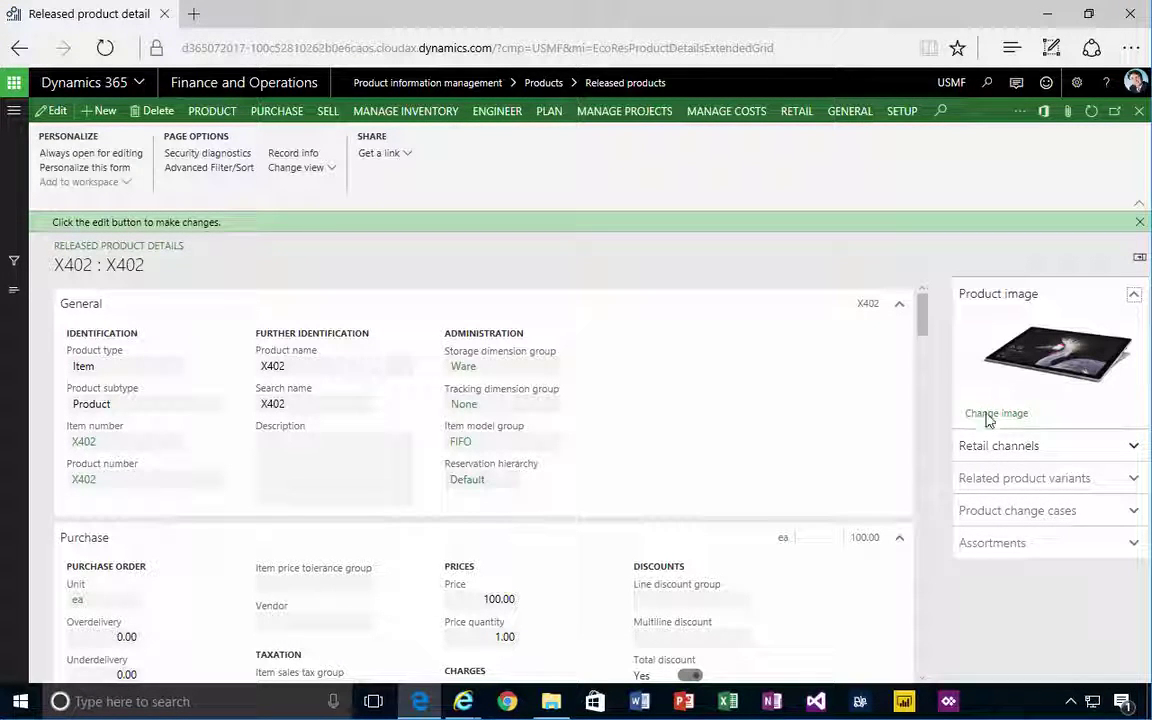
click(1068, 111)
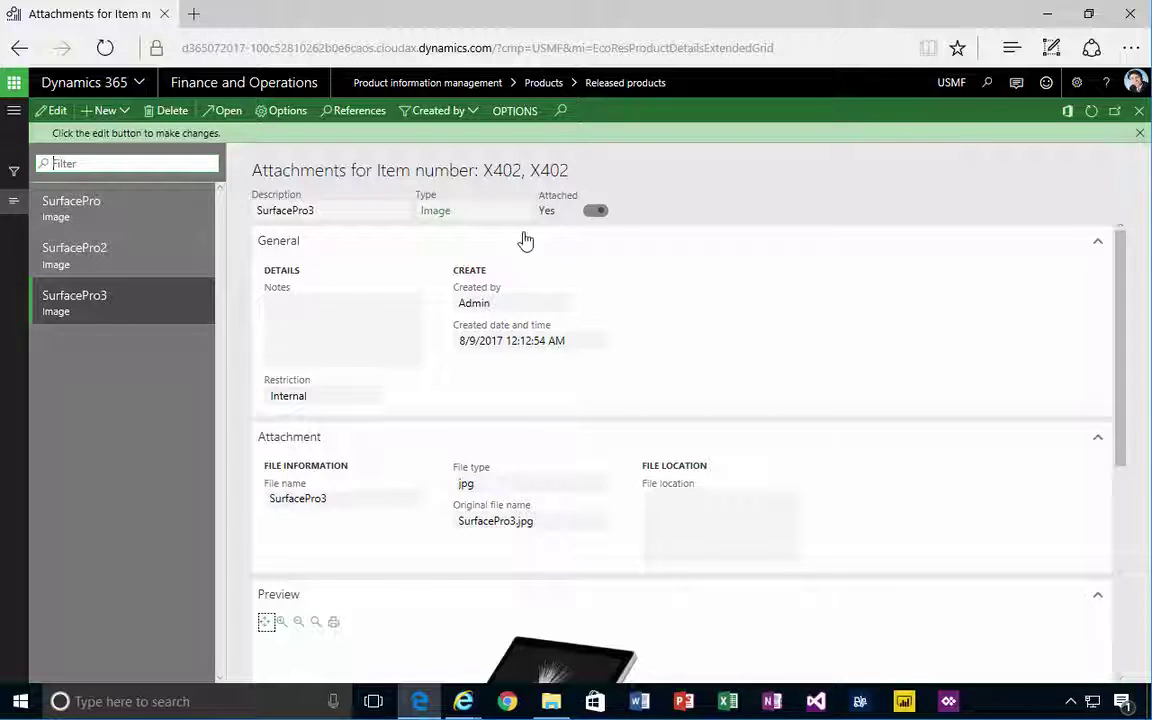
click(1139, 135)
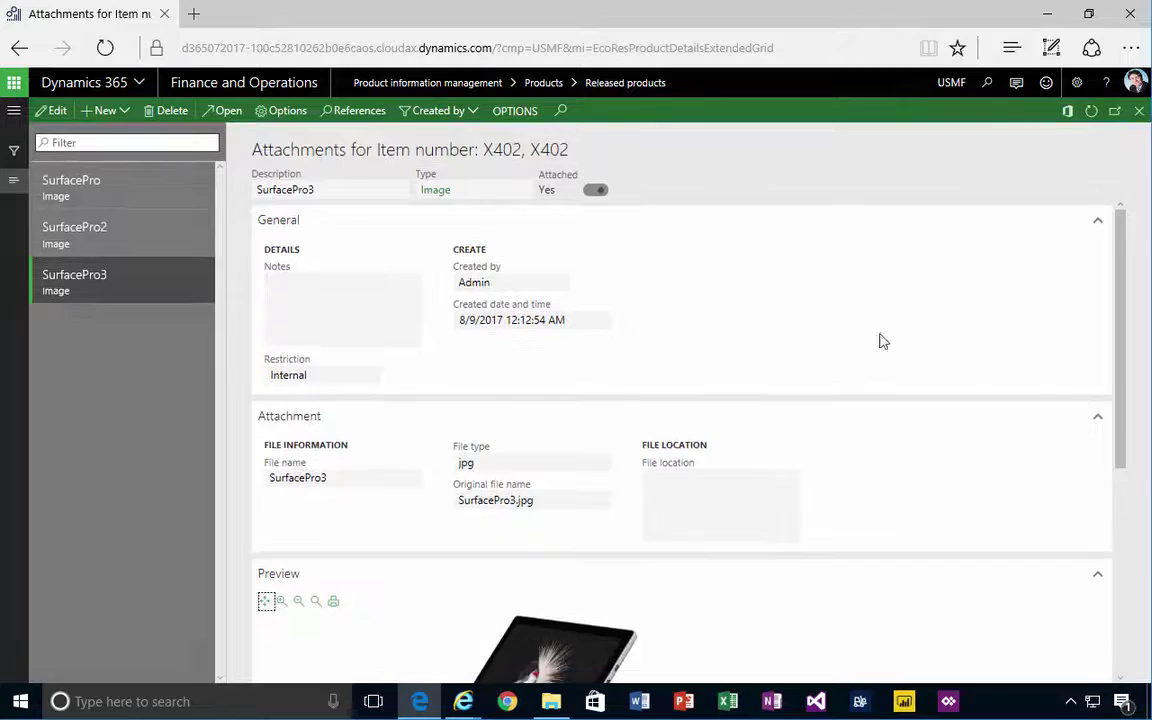
key(Escape)
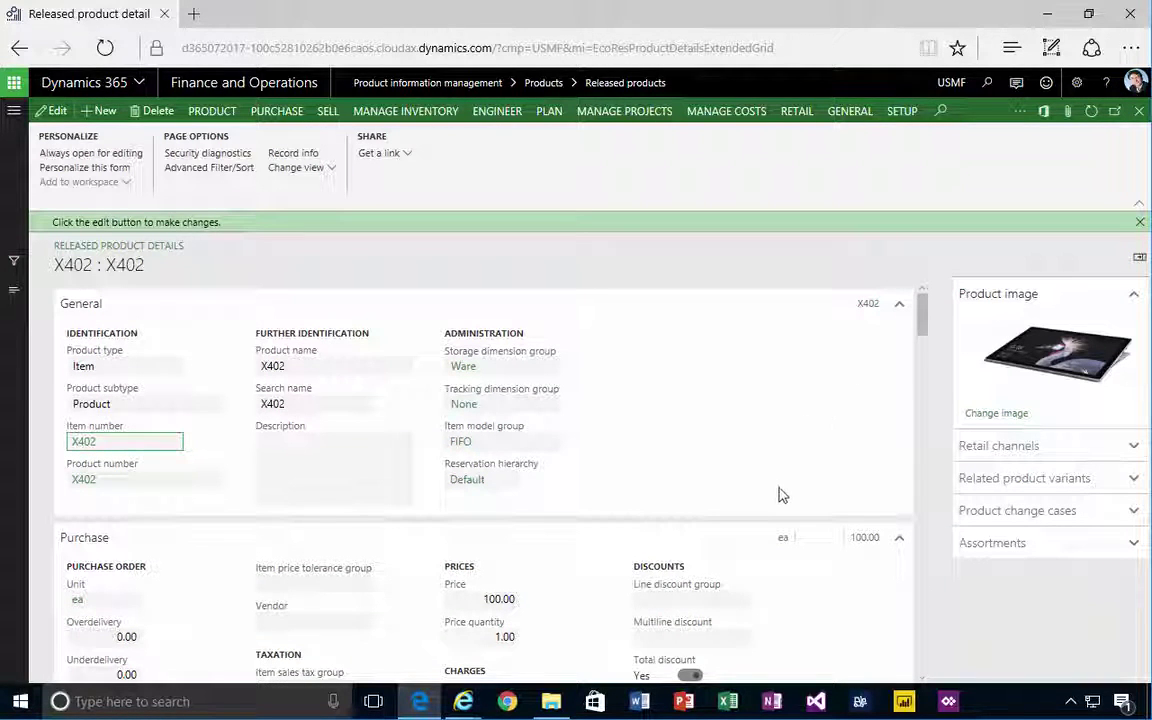